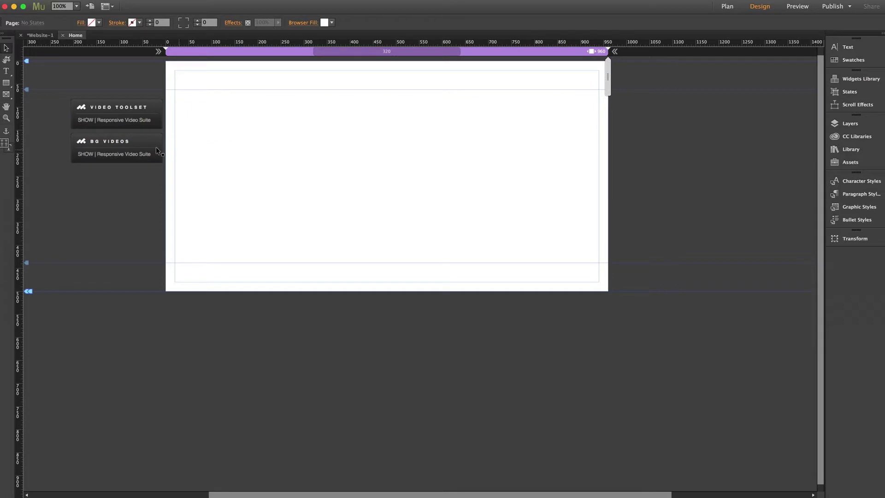
- Inspect the BG Videos widget's settings, including its Local Video Setup section
drag(156, 147, 156, 148)
click(171, 132)
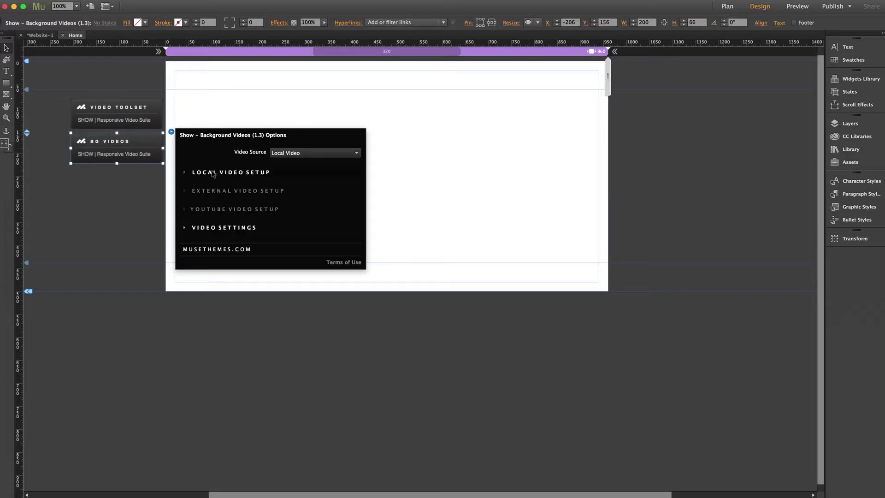
click(212, 172)
click(234, 112)
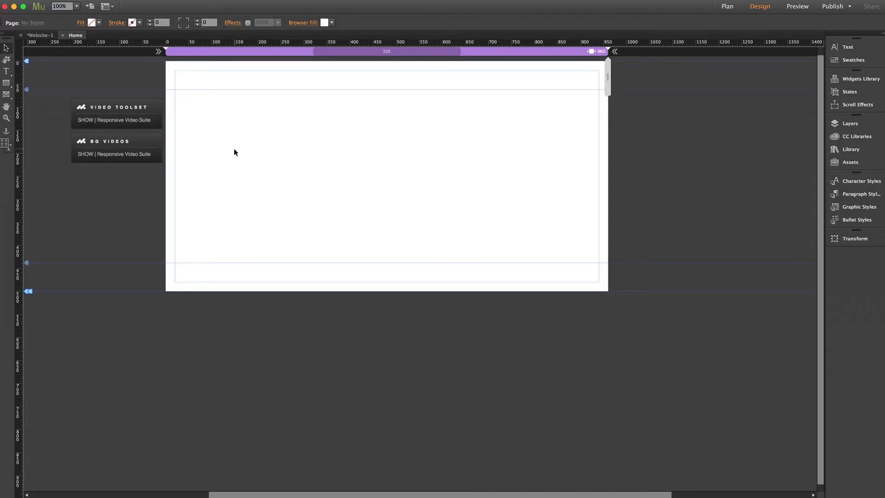
click(152, 150)
click(171, 133)
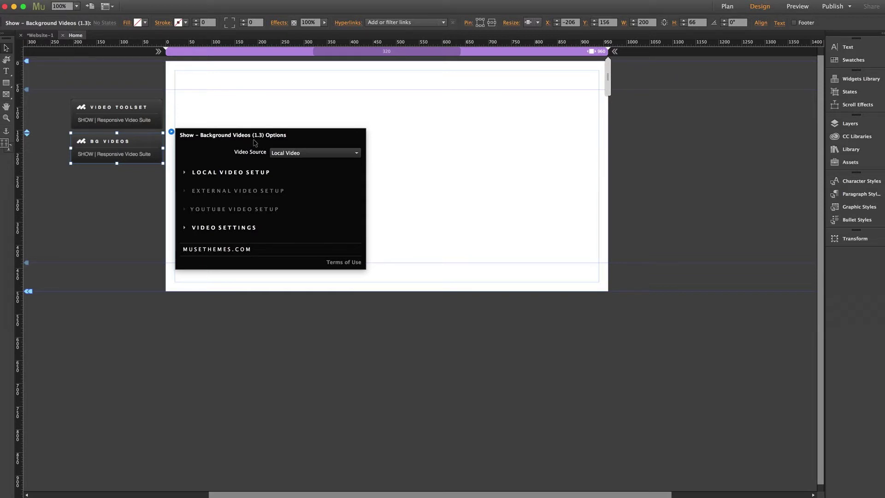
click(129, 201)
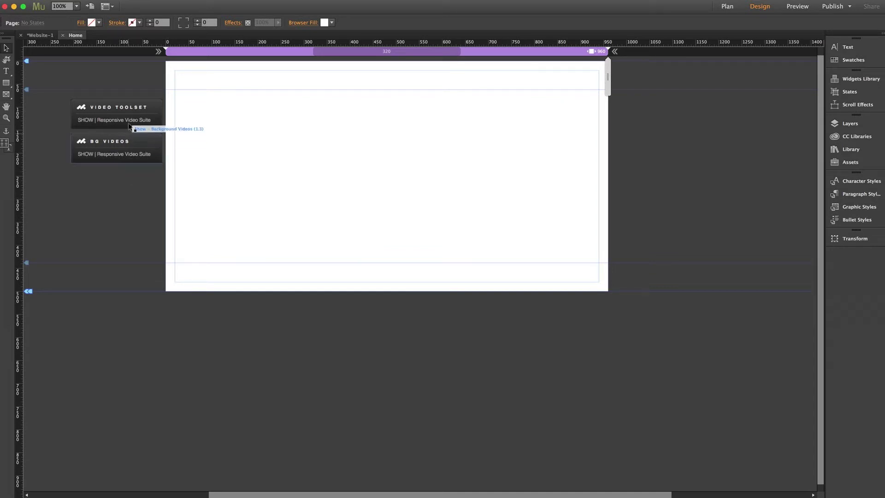
- Check the Video Toolset widget's configuration
click(145, 112)
click(172, 98)
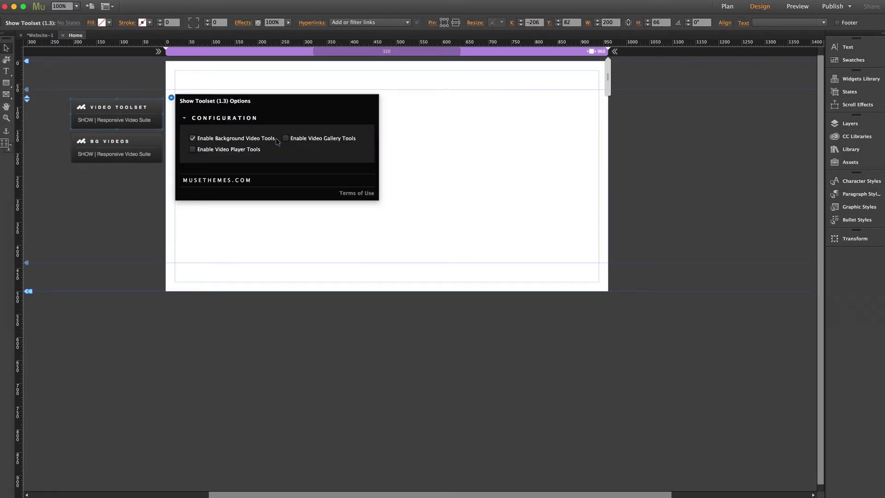
click(102, 196)
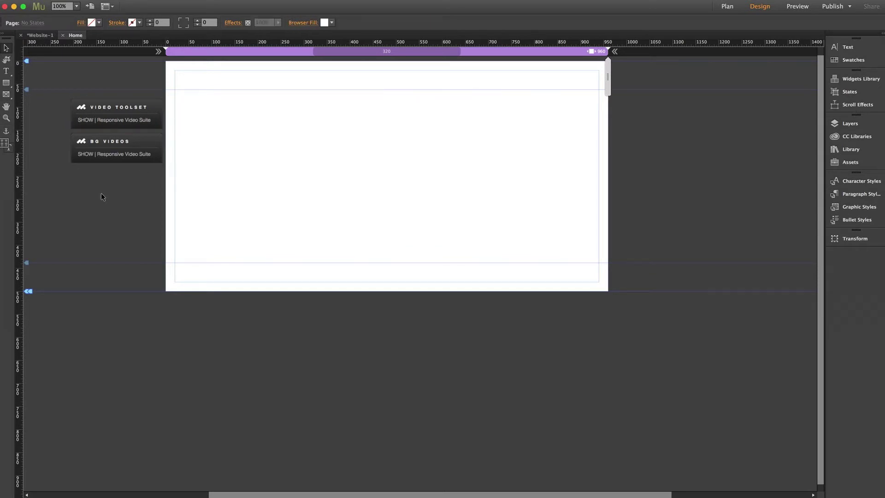
- Review the local video and poster files currently assigned in the BG Videos settings
click(134, 156)
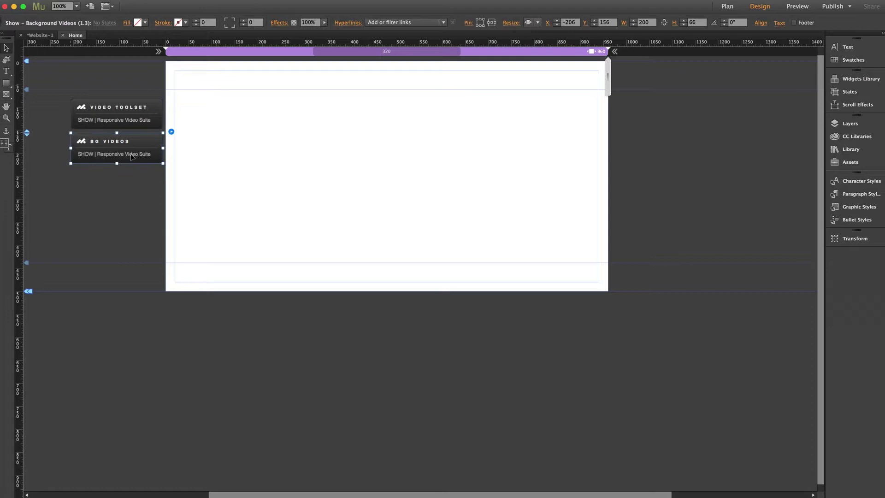
click(171, 132)
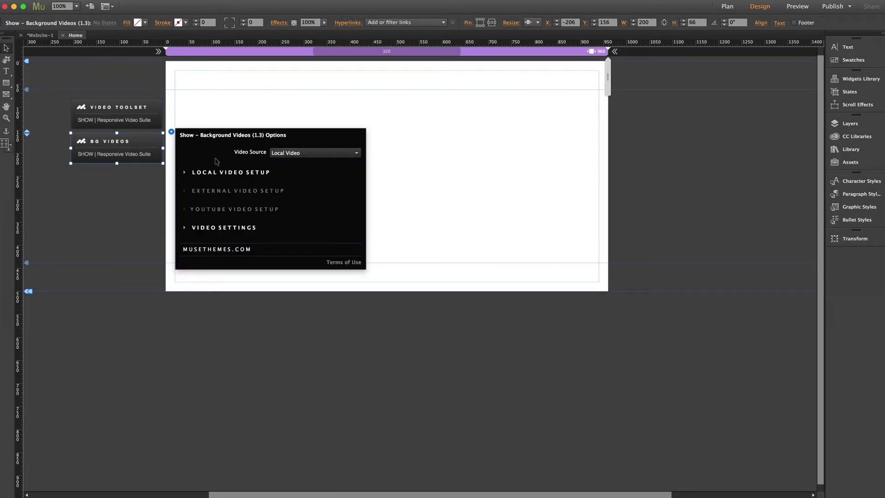
click(231, 174)
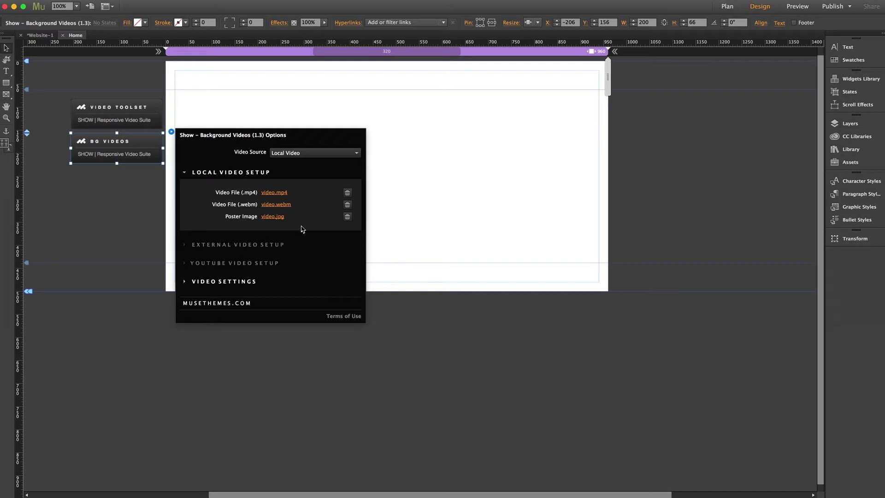
click(130, 214)
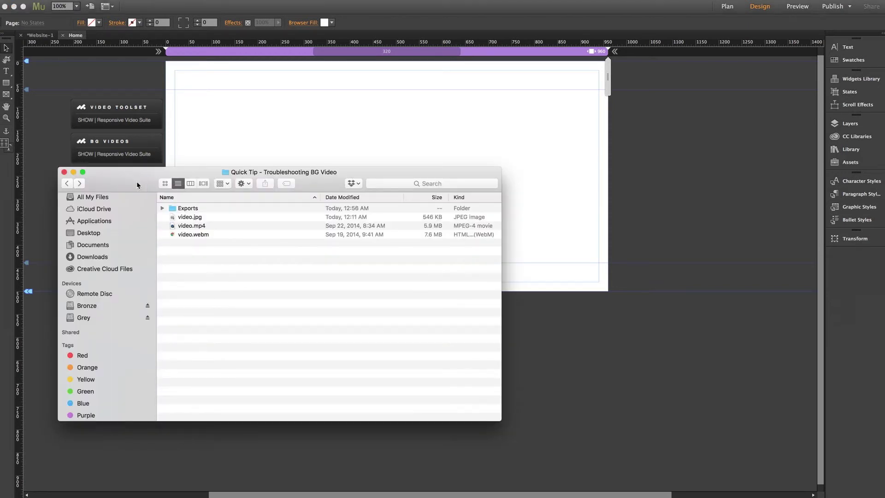
- In Finder, look over video.jpg, video.mp4 and video.webm, then return to Muse
drag(138, 177, 249, 150)
scroll(272, 205, up, 3)
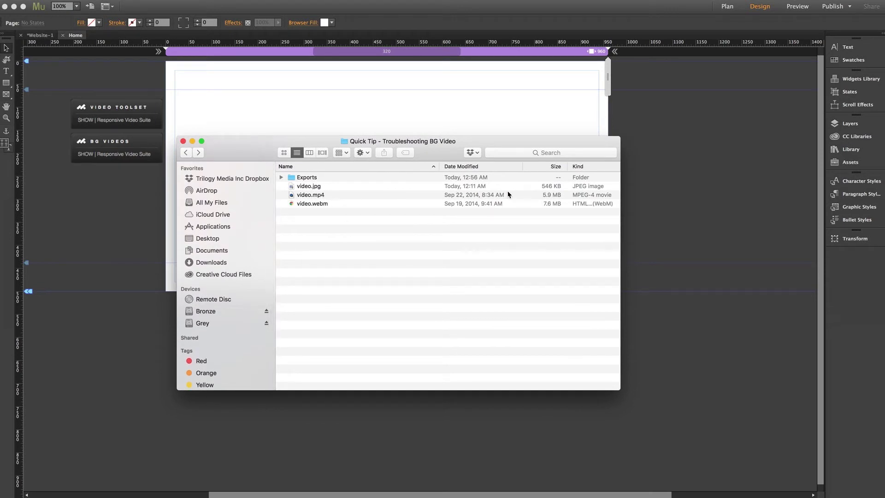
click(555, 189)
click(556, 196)
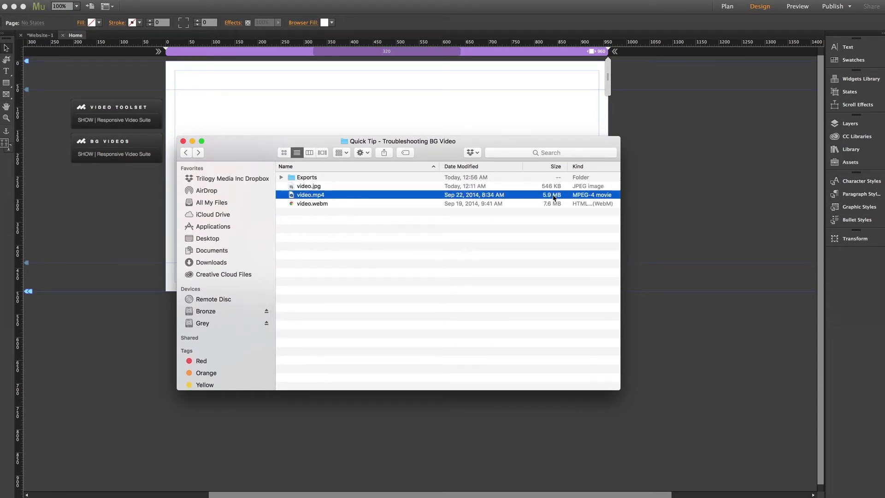
click(554, 204)
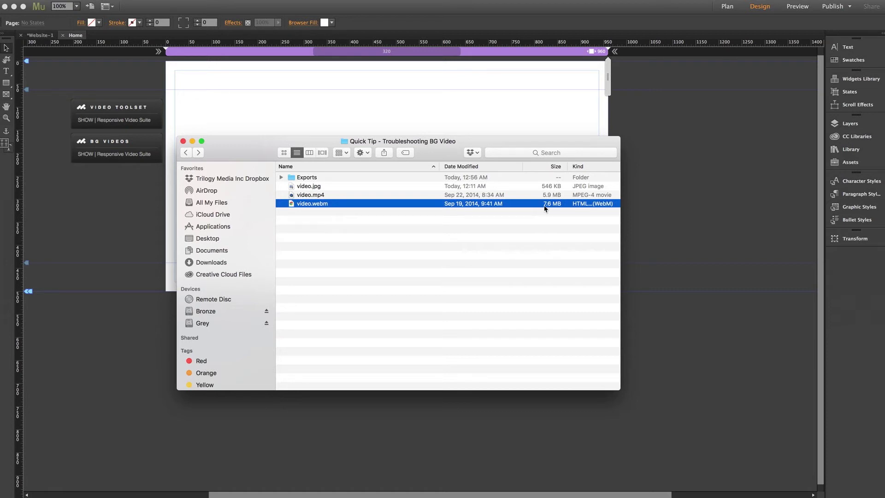
click(553, 196)
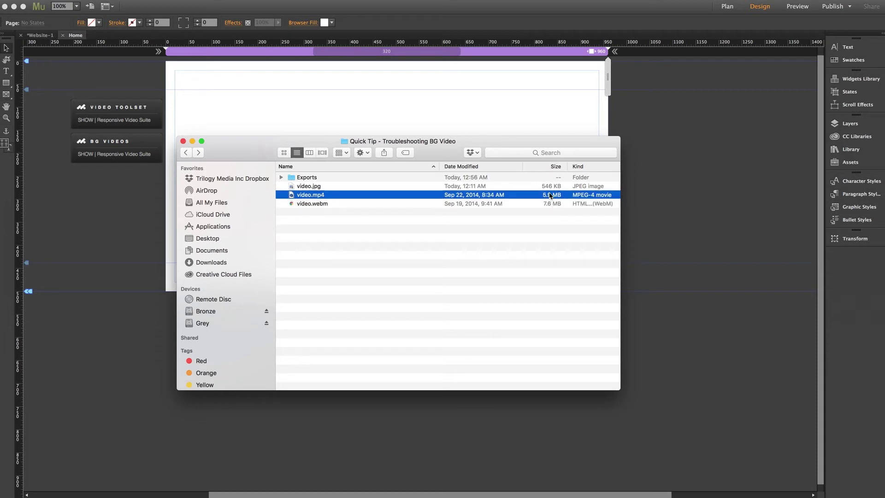
click(552, 187)
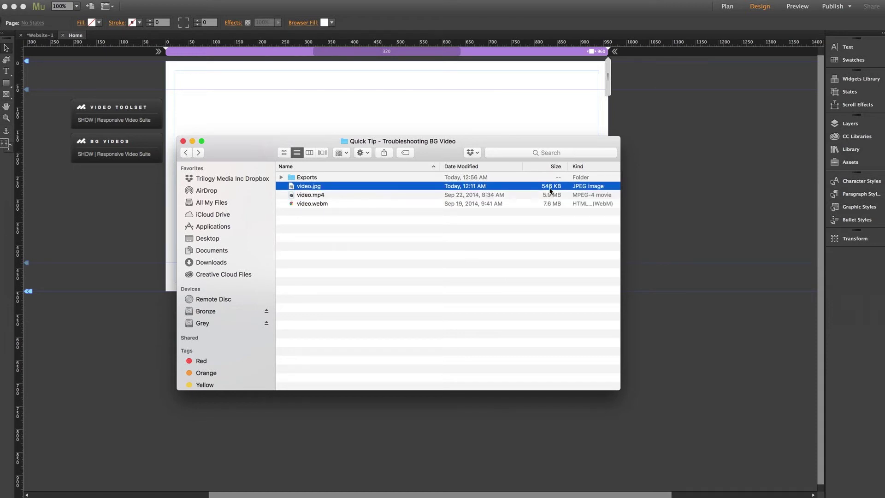
click(502, 245)
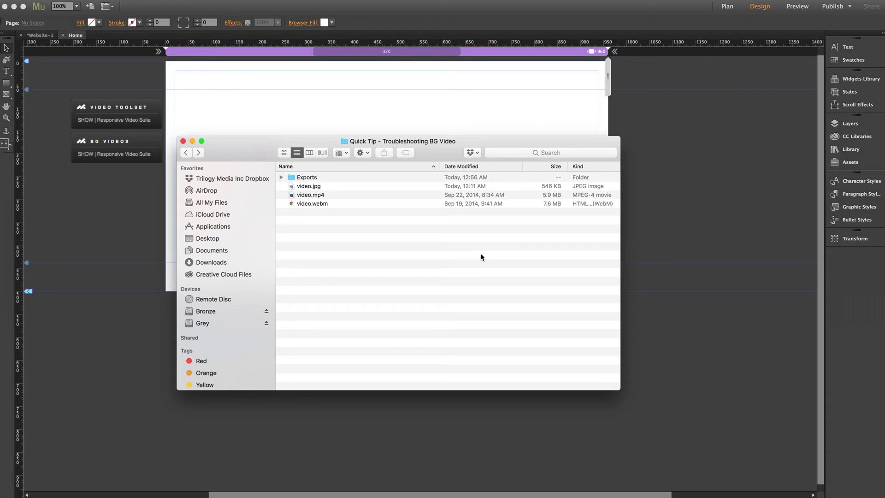
click(117, 216)
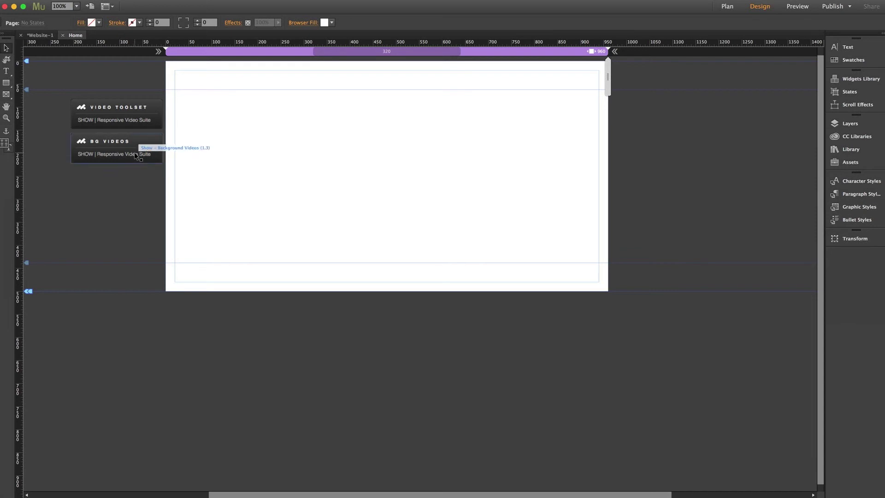
- Relink the BG Videos local files to video.mp4, video.webm and poster video.jpg
click(153, 144)
click(171, 133)
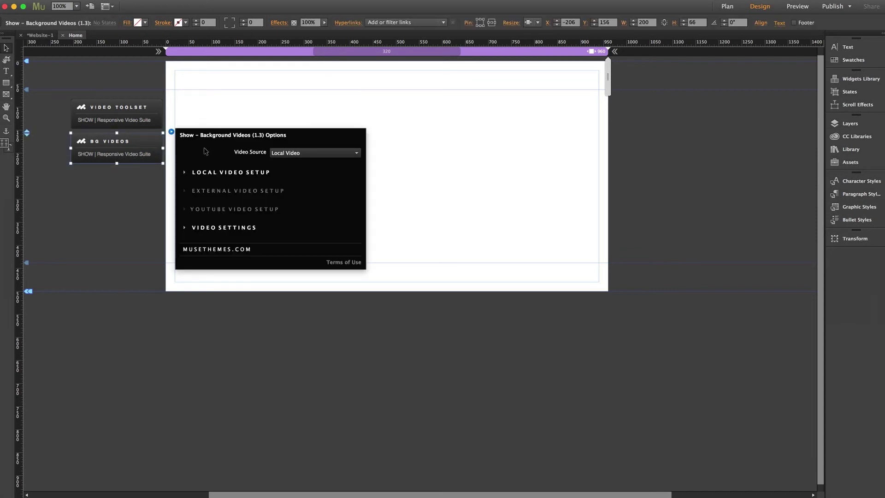
click(220, 173)
click(271, 195)
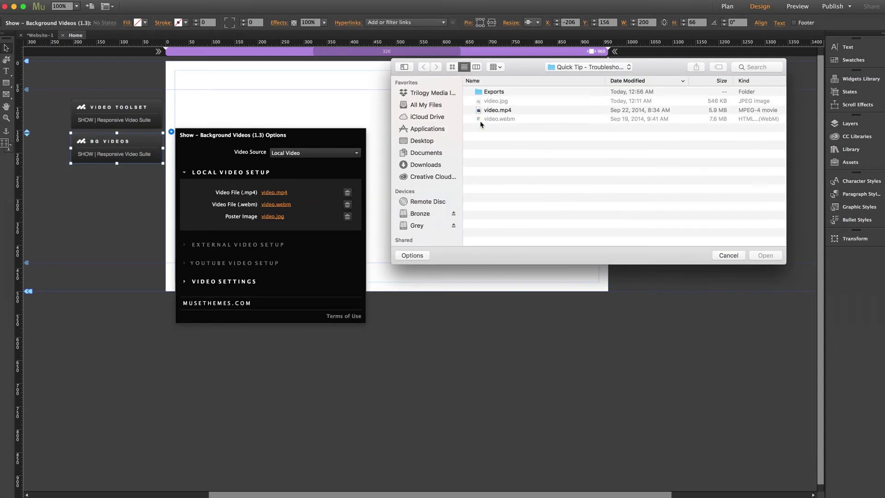
click(504, 113)
click(766, 256)
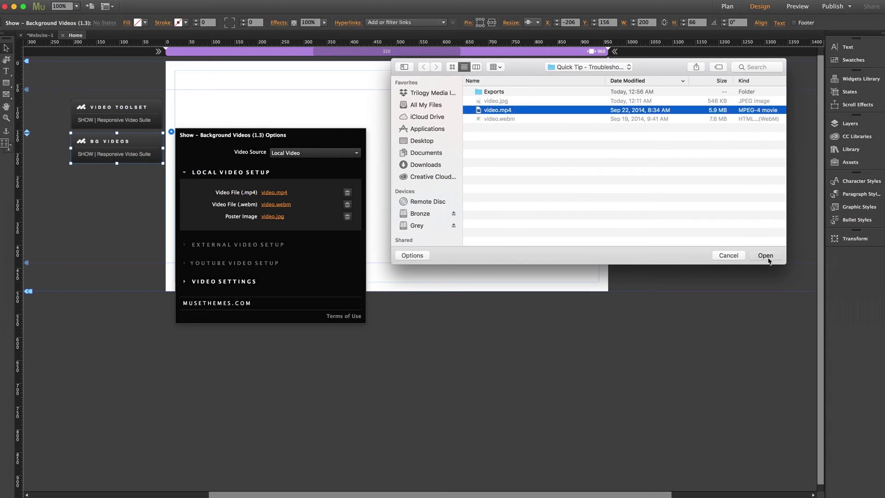
click(280, 206)
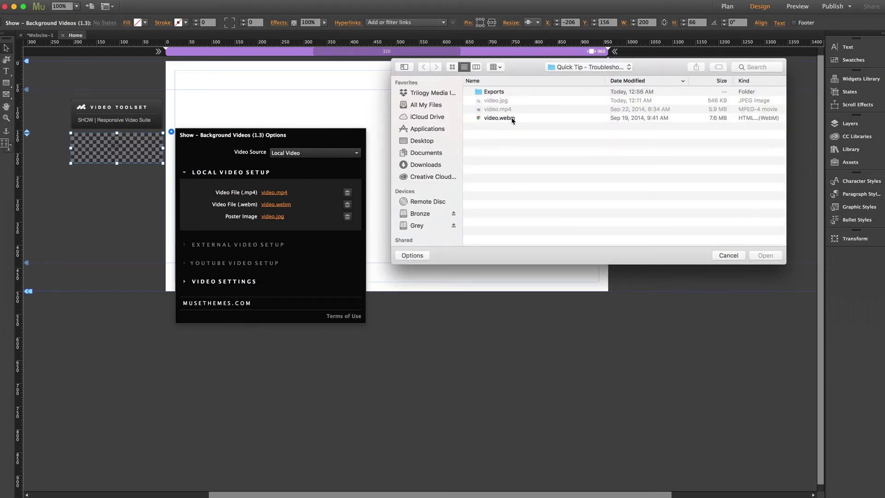
click(508, 119)
click(765, 255)
click(272, 216)
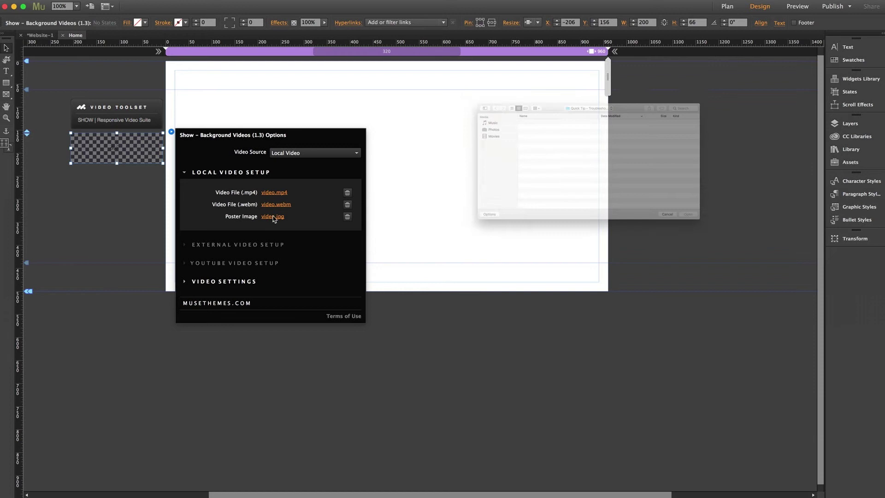
click(507, 101)
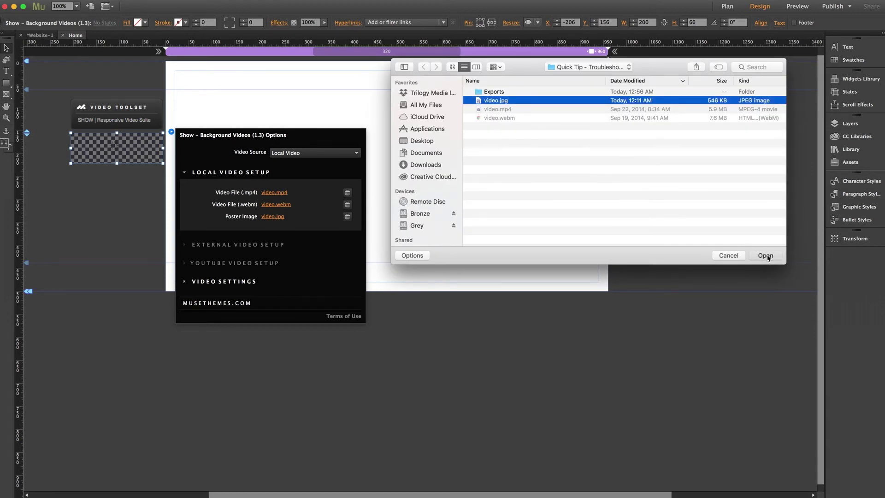
click(767, 256)
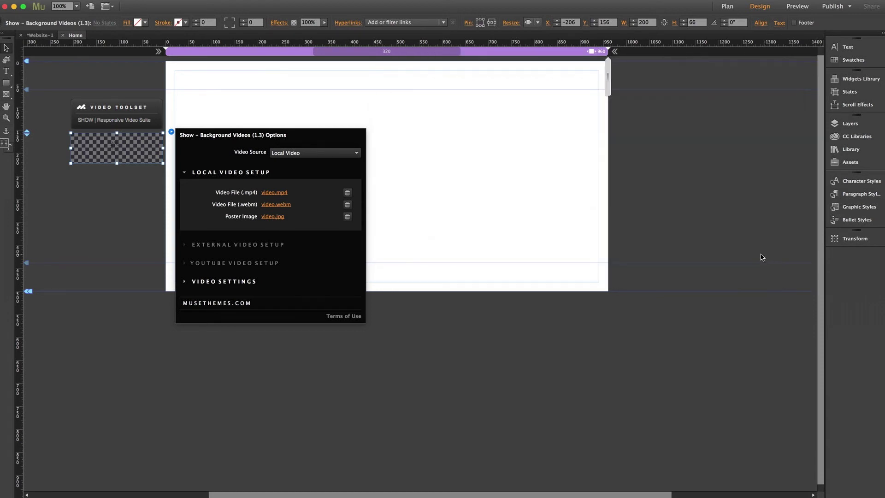
click(462, 183)
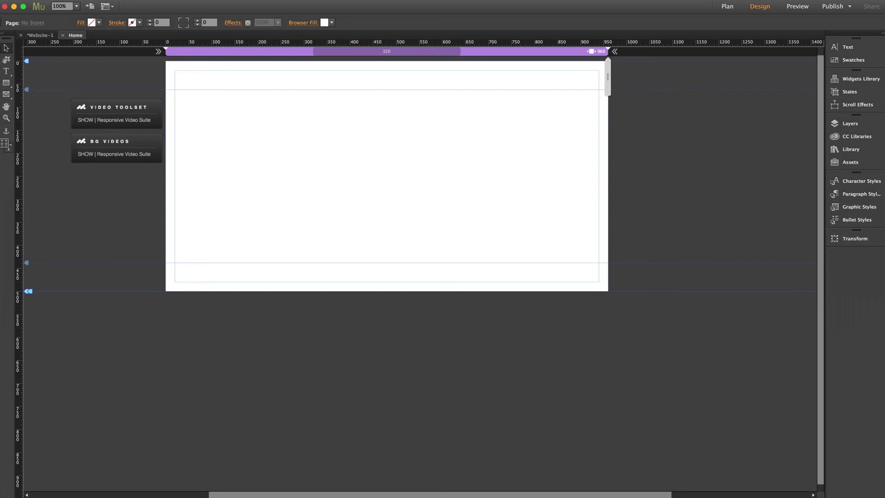
- Use File > Publish to Business Catalyst, naming the new site 'videotest'
click(111, 0)
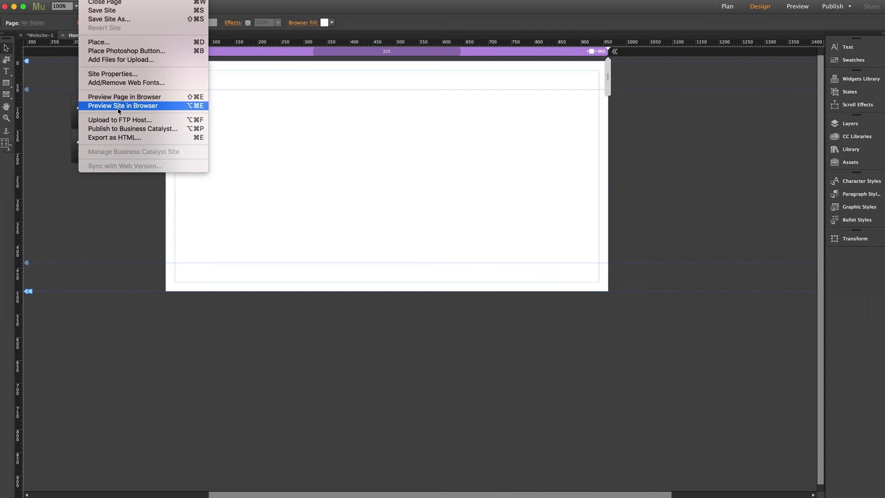
click(122, 128)
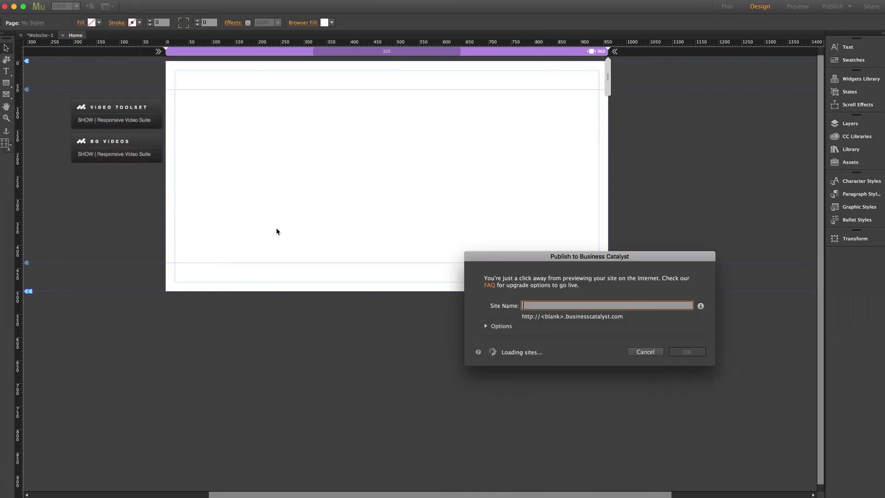
drag(514, 250, 509, 245)
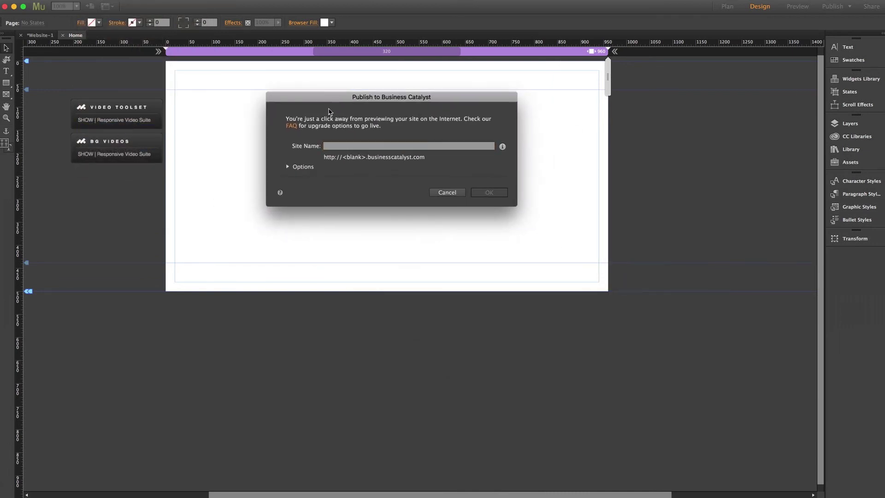
text(videotest)
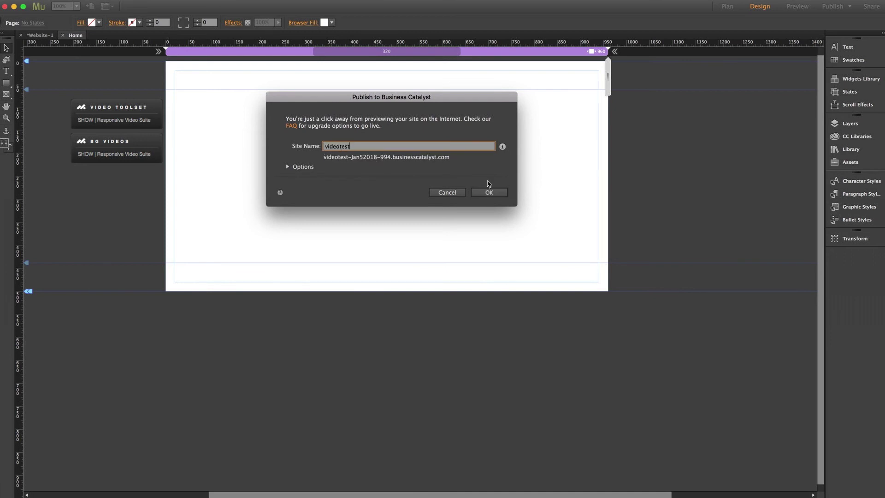
click(489, 193)
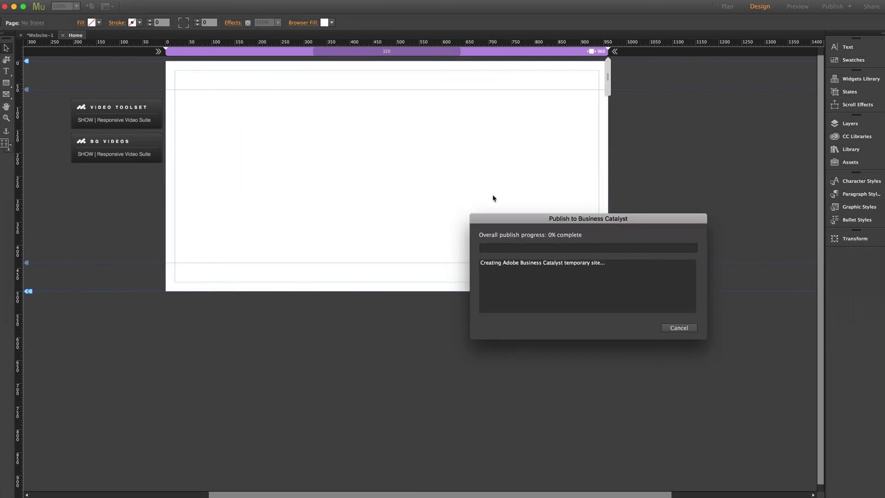